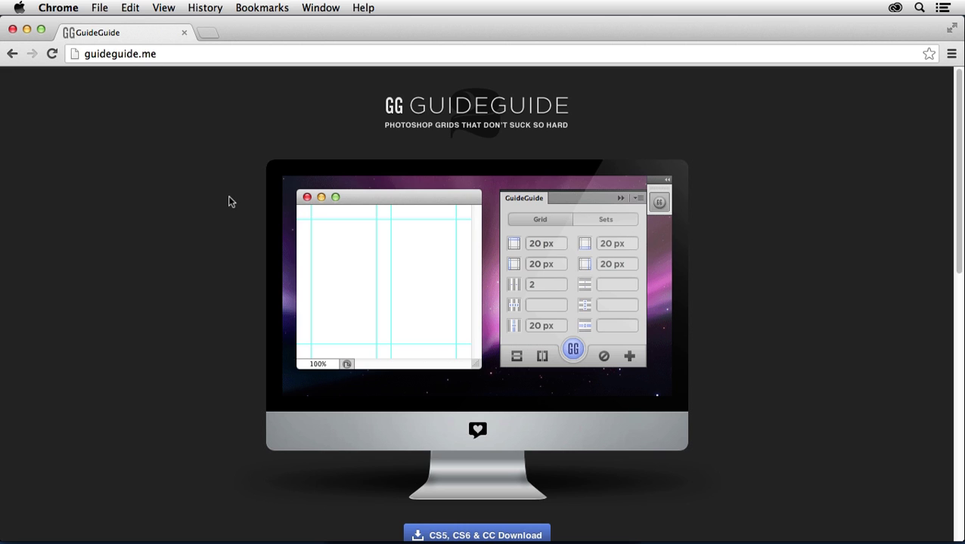
- Scroll the workspace up and down while preparing the new 1280 × 2000 px, 72 ppi white document
scroll(231, 200, down, 5)
scroll(209, 205, up, 2)
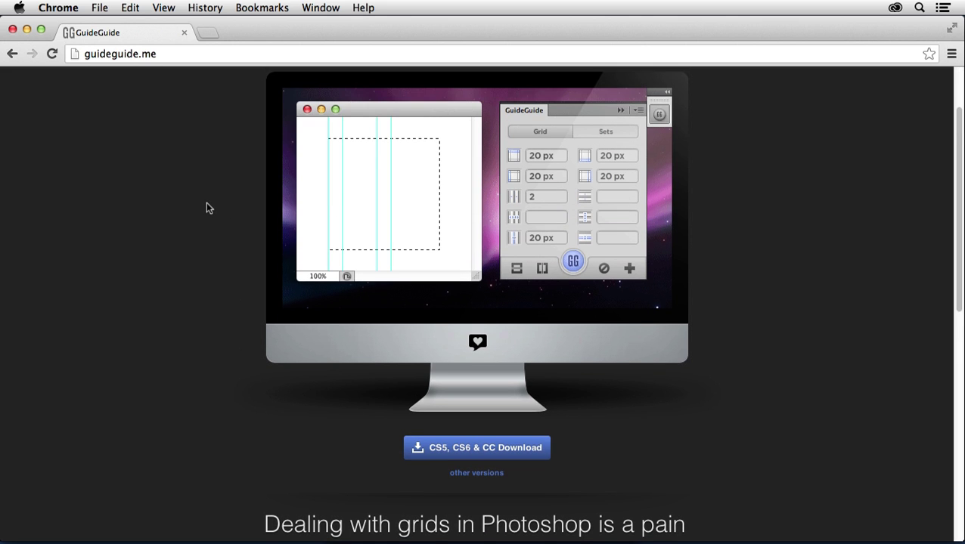
scroll(207, 204, up, 3)
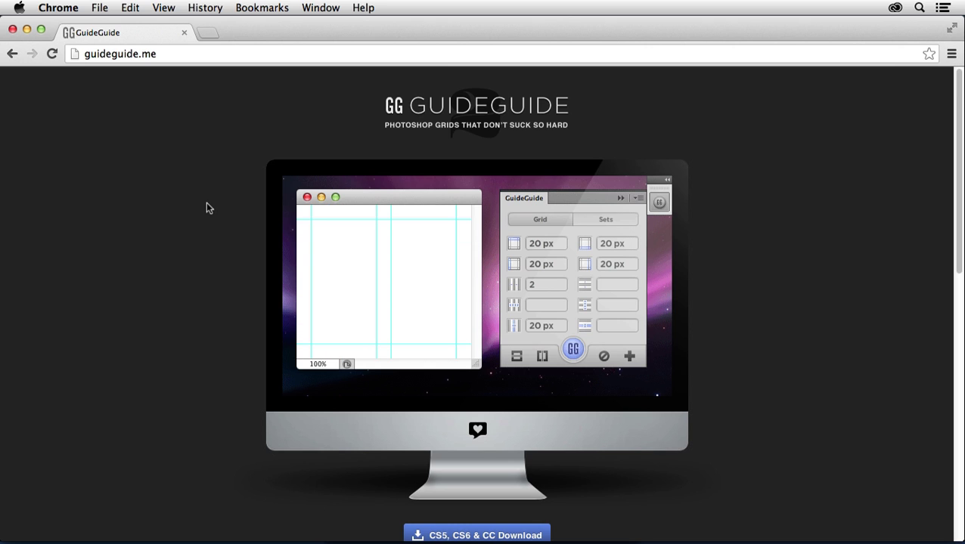
scroll(209, 208, down, 5)
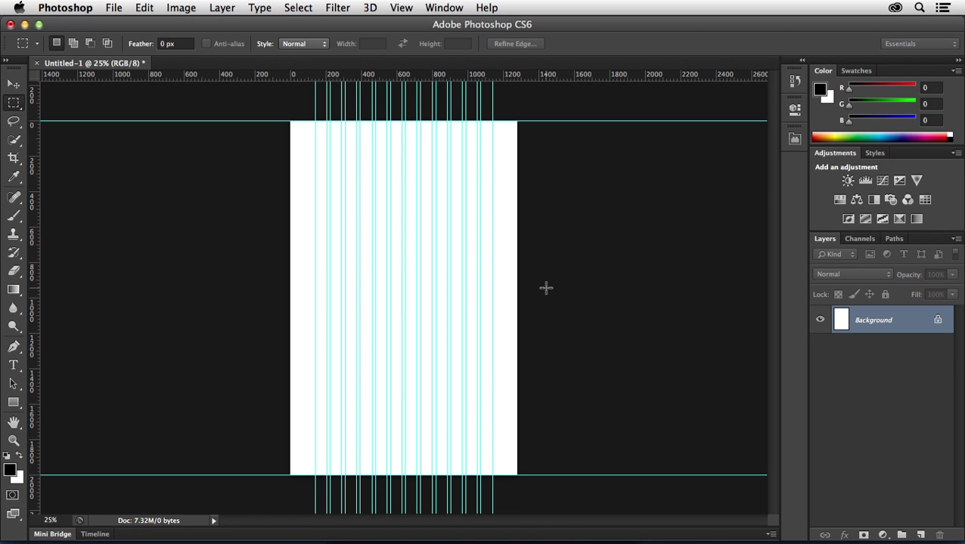
- Create the blank 1280 × 2000 px white document and zoom it to 50%
key(super+n)
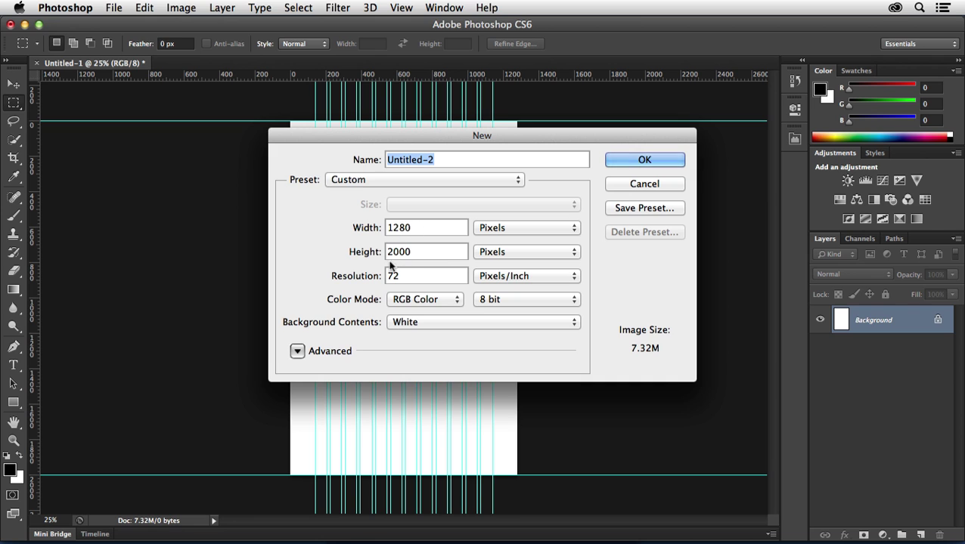
click(649, 162)
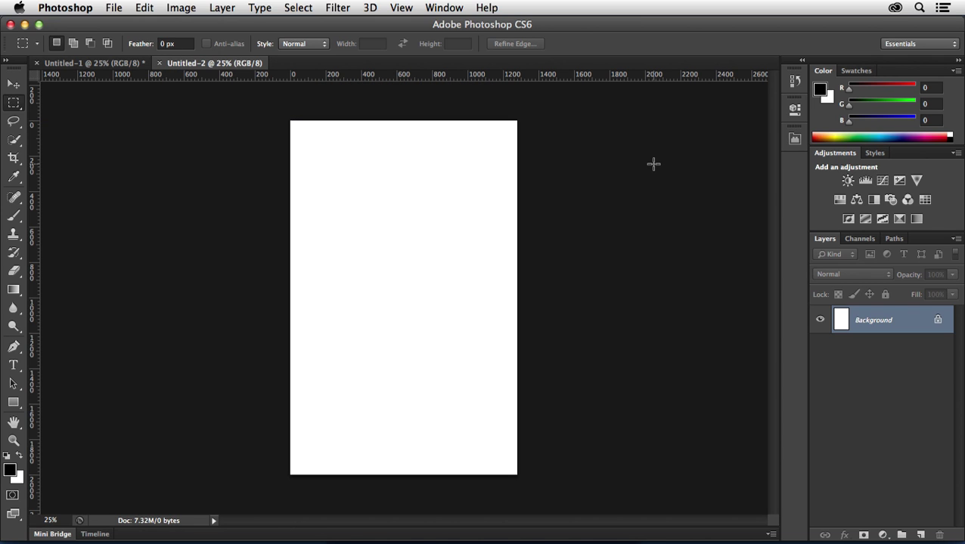
key(super+equal)
key(super+equal)
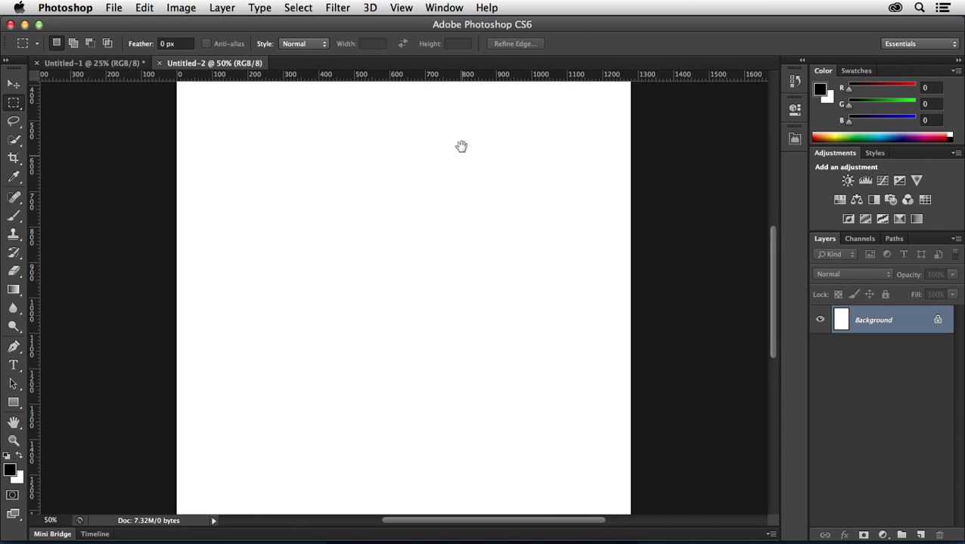
drag(461, 146, 477, 331)
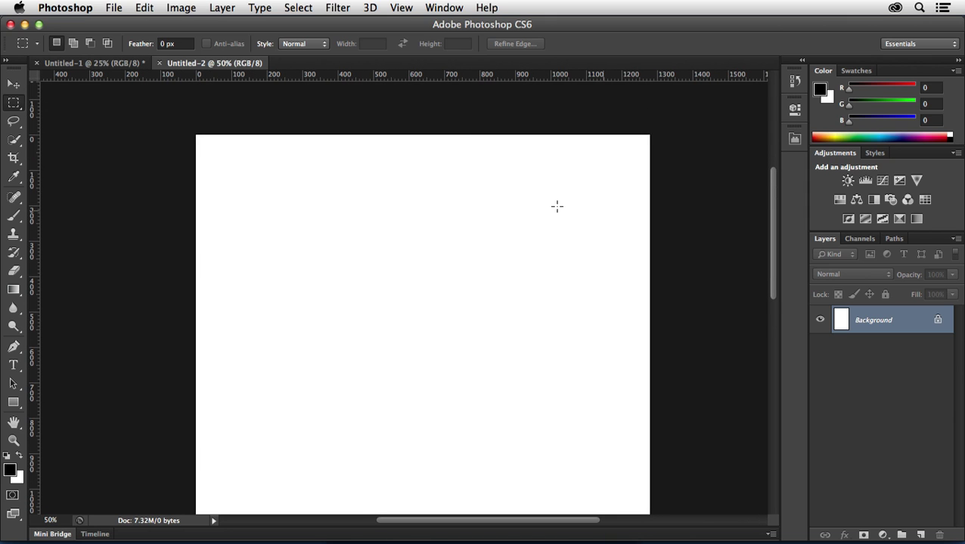
- Open the GuideGuide panel from Window > Extensions
click(454, 8)
mouse_move(456, 66)
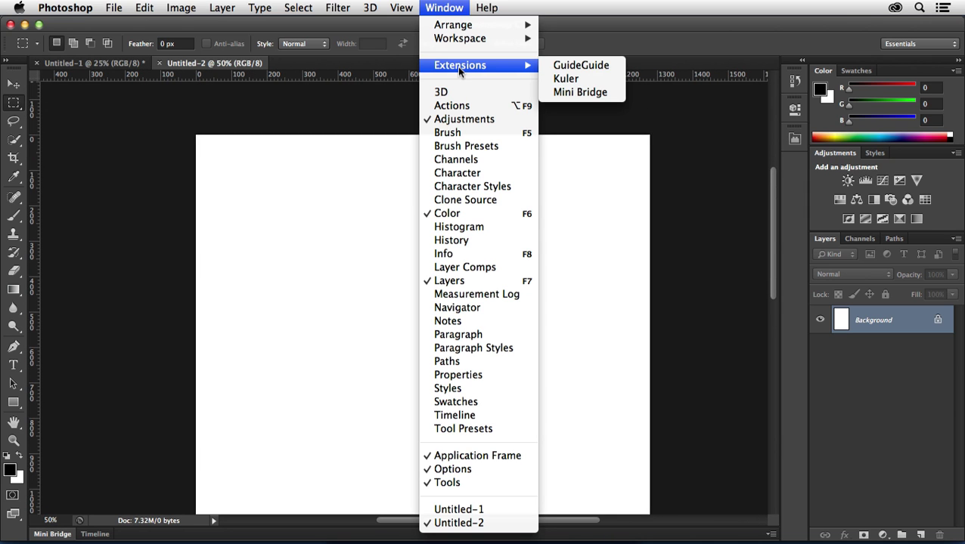
click(603, 71)
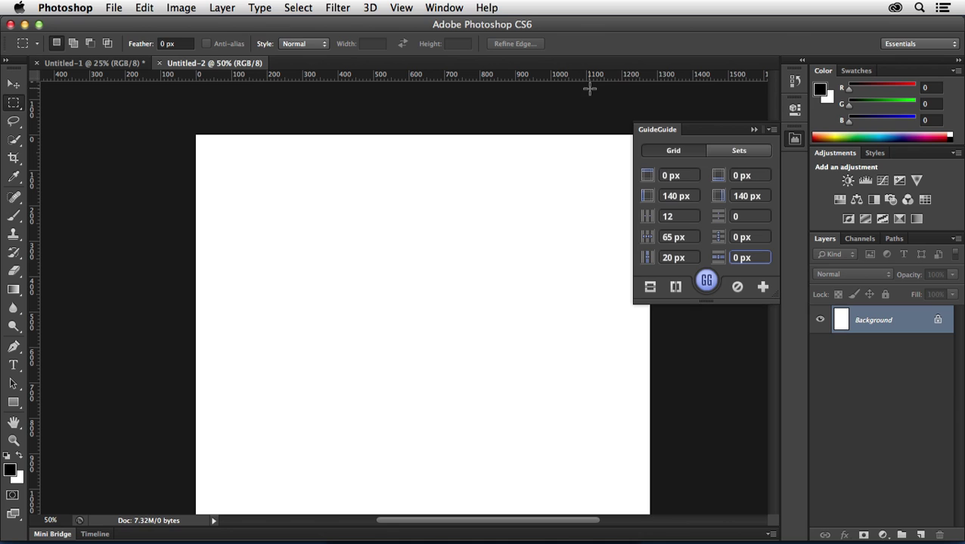
- Clear GuideGuide, then set the top and bottom margins to 0 px and the left margin to 140 px
alt+click(737, 287)
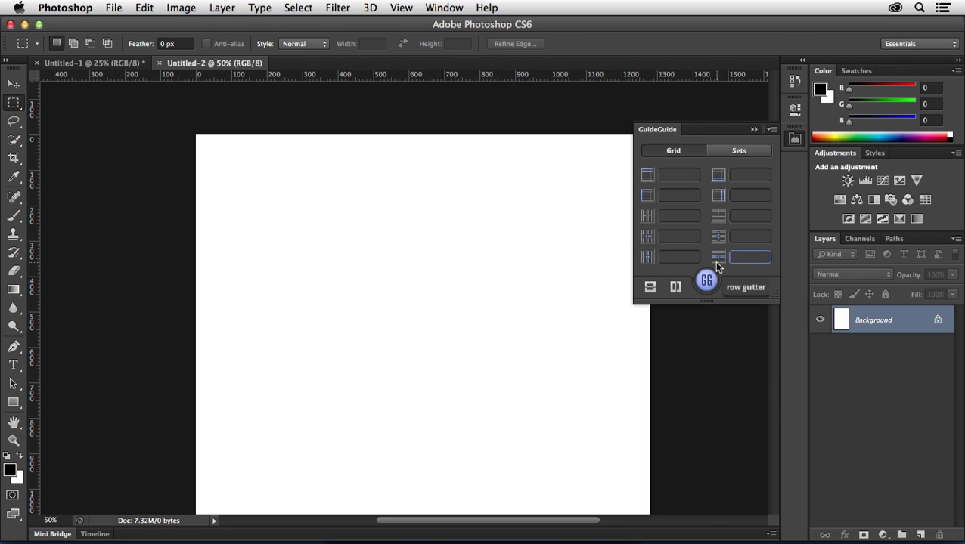
click(681, 178)
key(Tab)
text(0)
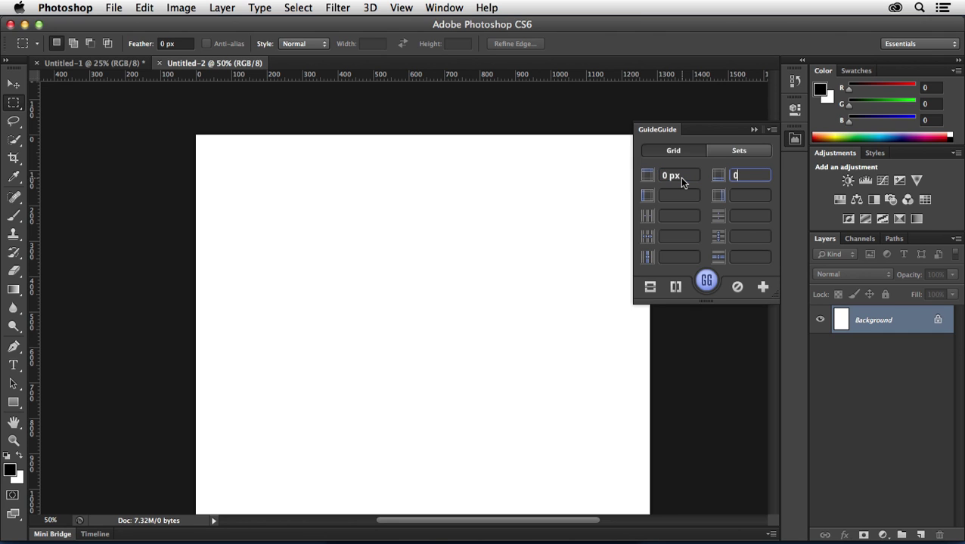
key(Tab)
text(140)
key(Tab)
- Set the right margin to 140 px, with 12 columns, 0 rows and 65 px column width
text(140)
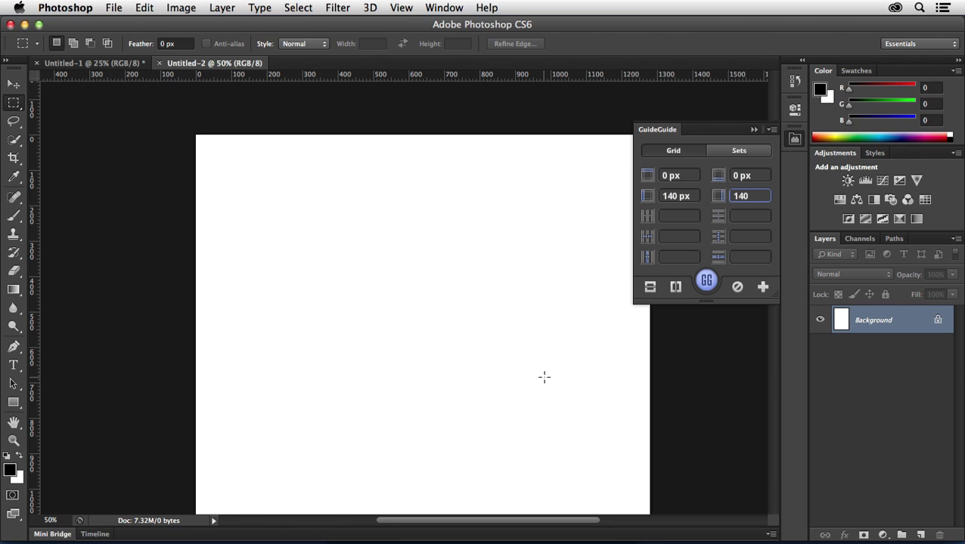
key(Tab)
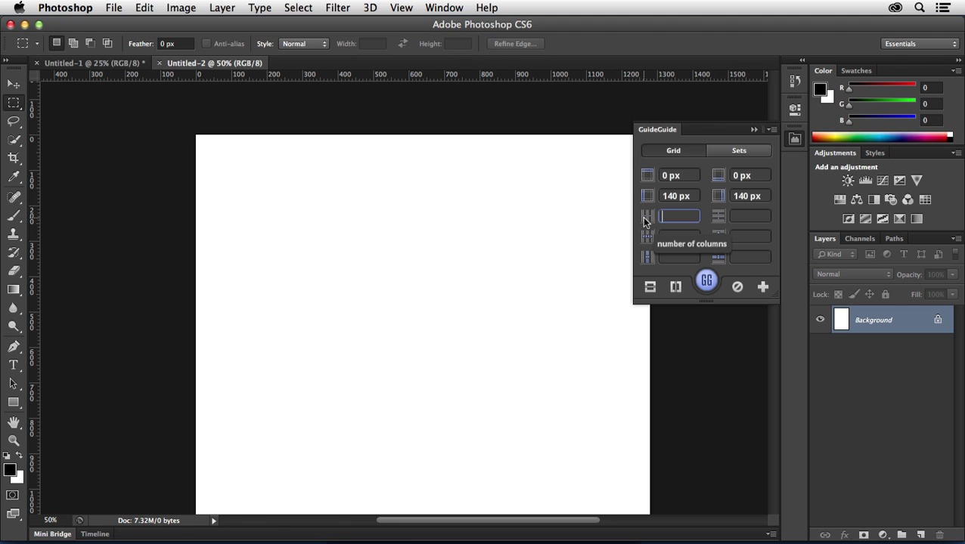
text(12)
key(Tab)
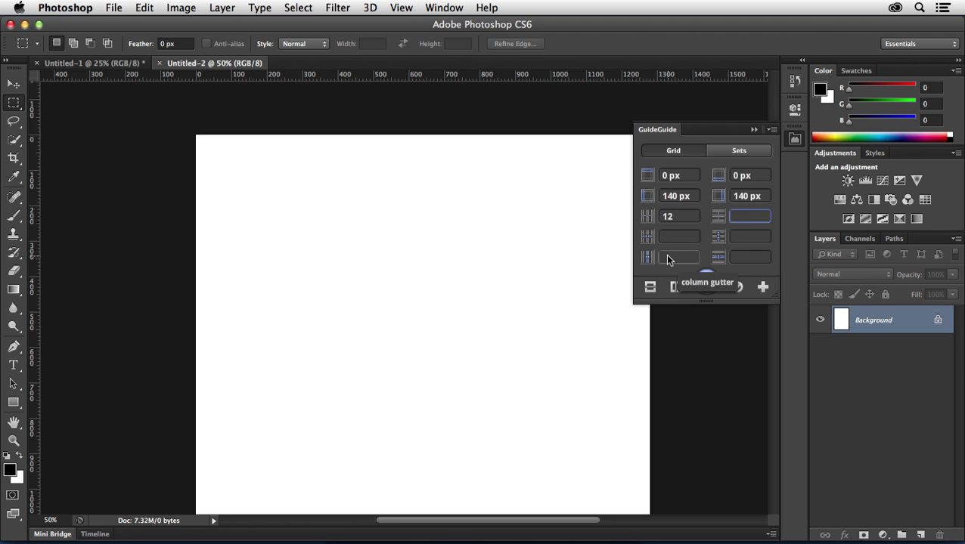
text(0)
key(Tab)
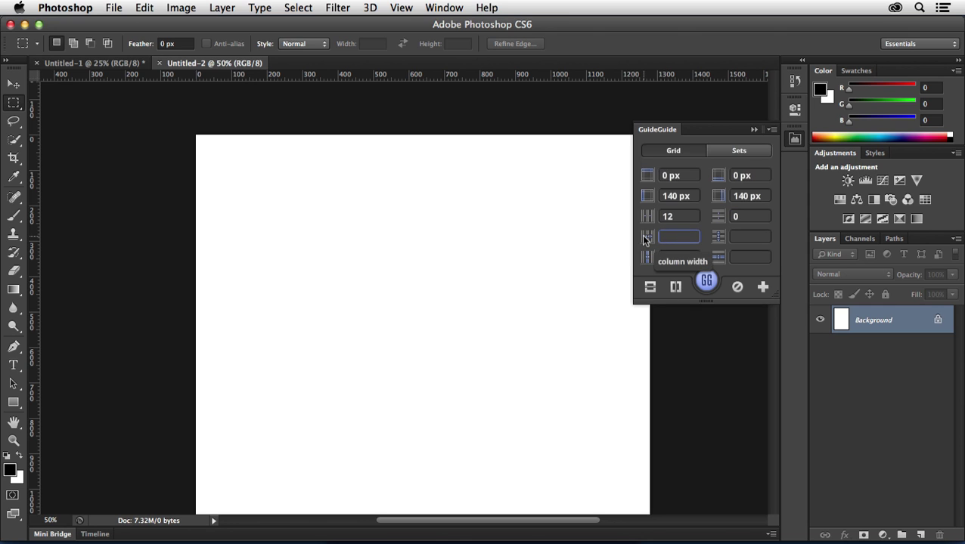
text(65)
key(Tab)
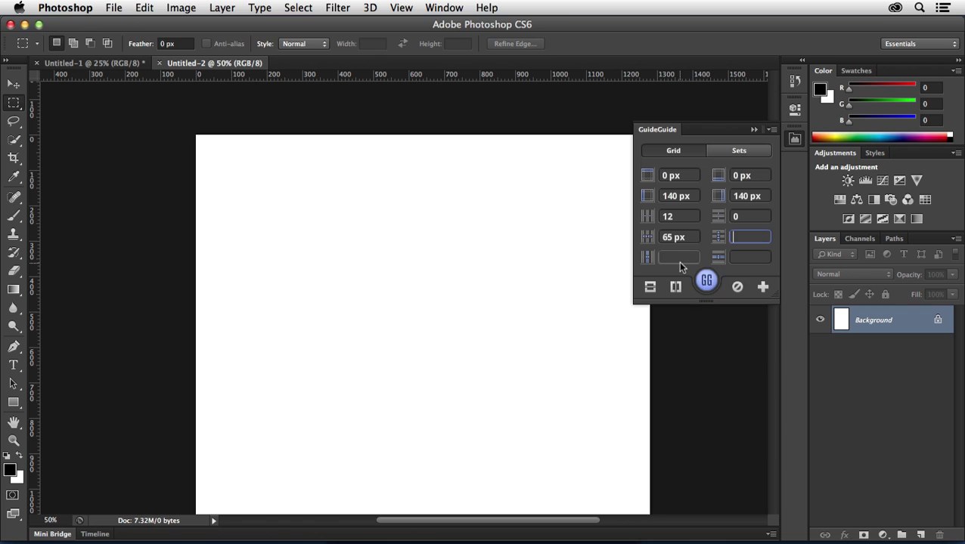
- Set a 20 px column gutter, 0 px row height and 0 px row gutter
click(679, 258)
text(20)
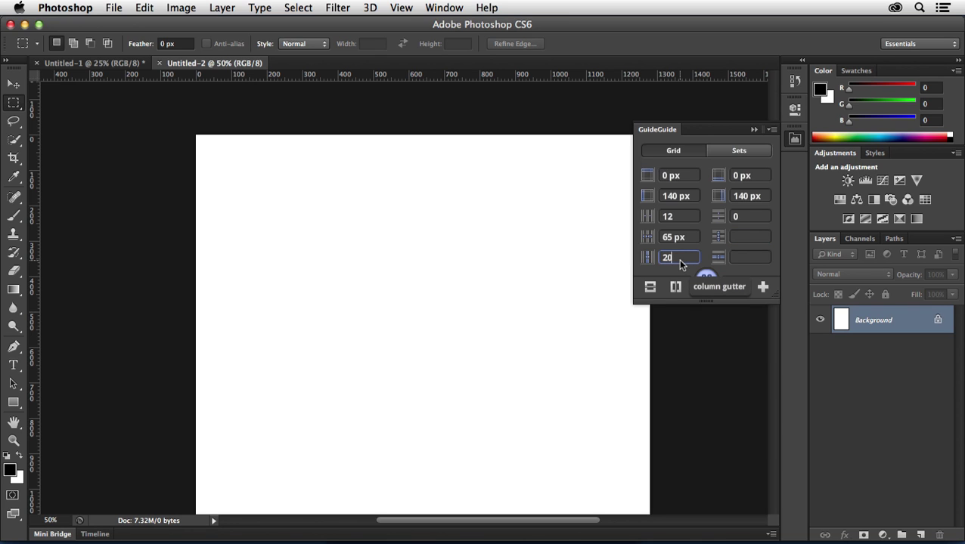
click(742, 238)
text(0)
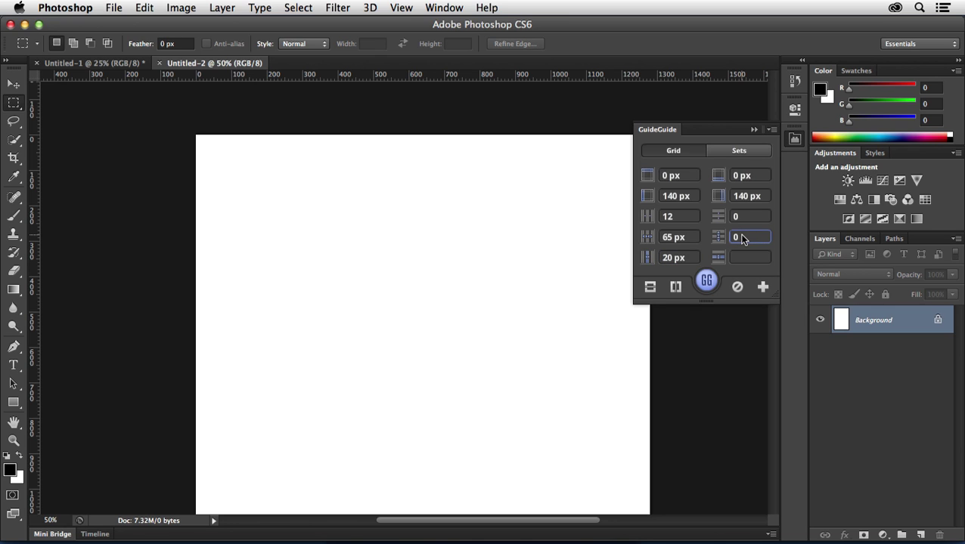
key(Tab)
text(0)
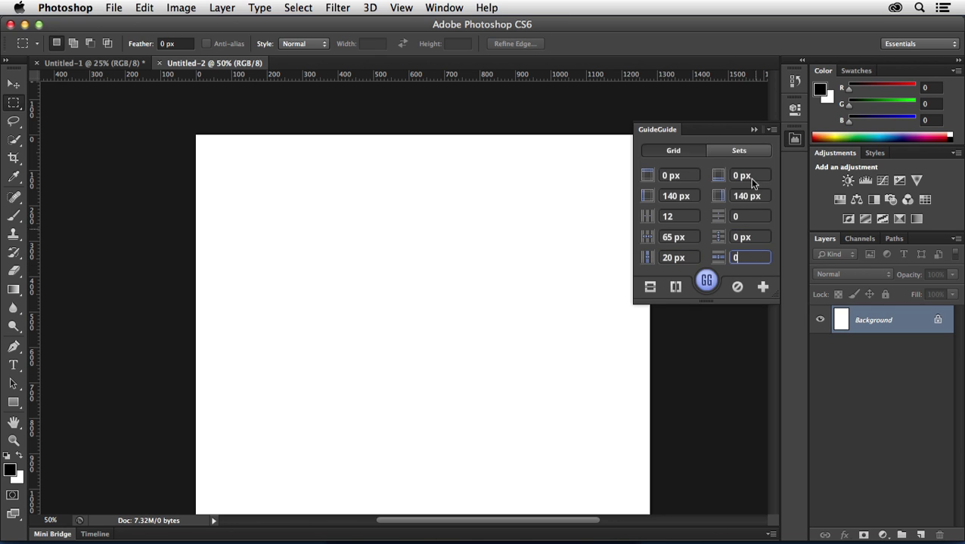
- Apply the grid guides and draw a black header bar across the top of the page
click(706, 286)
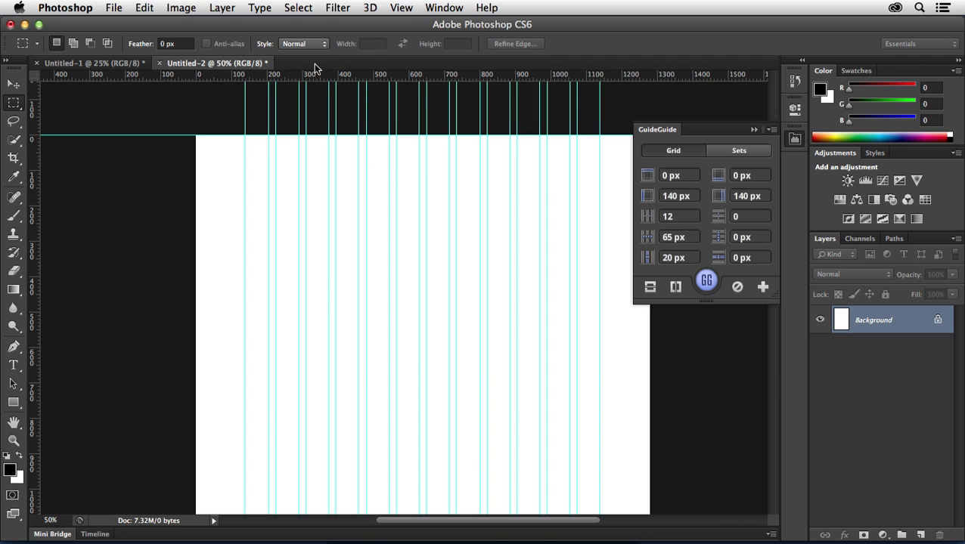
click(14, 402)
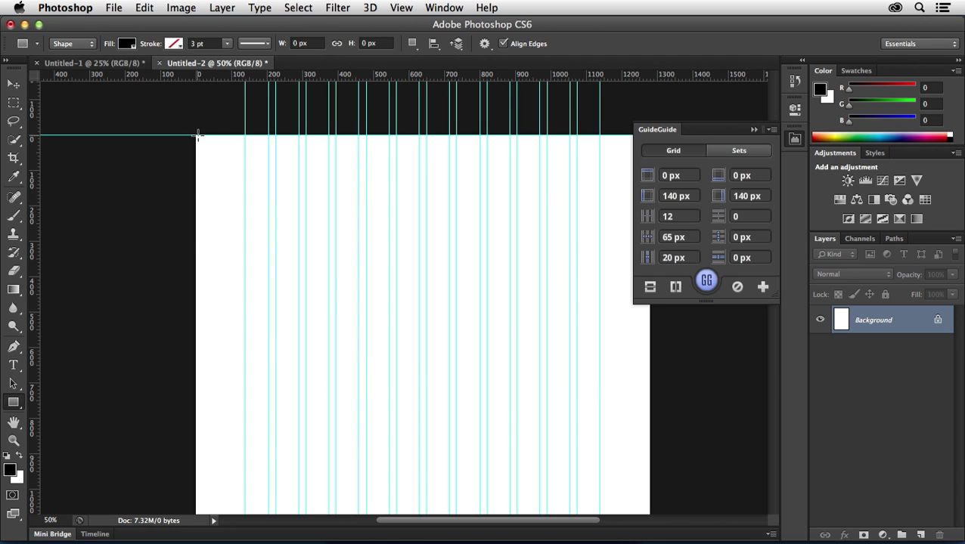
drag(196, 136, 650, 204)
- Draw three black blocks below the header, snapped to the column guides
click(752, 130)
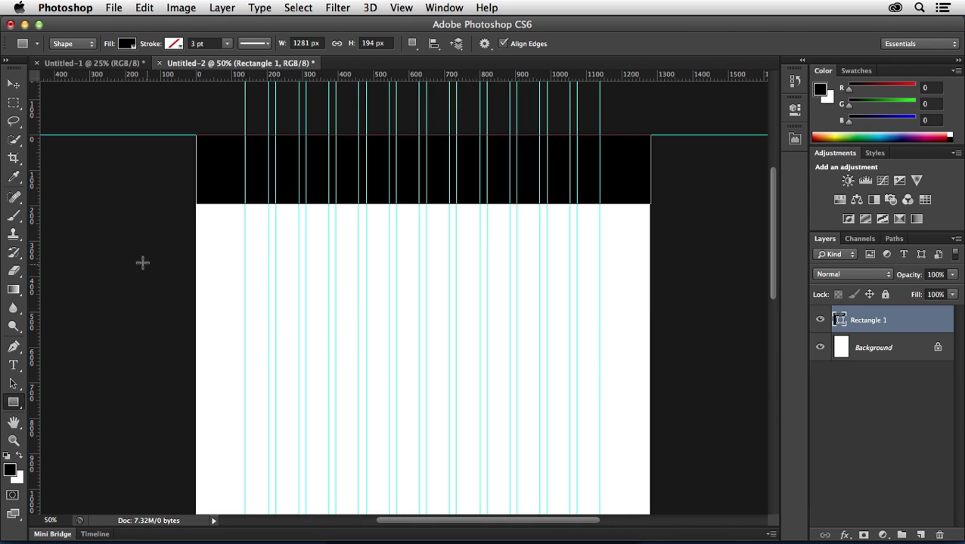
drag(246, 219, 360, 279)
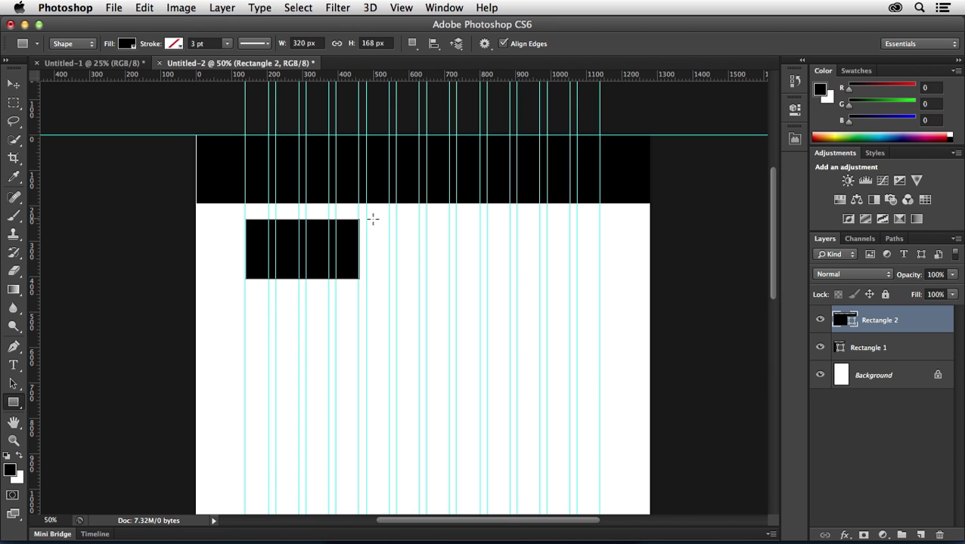
drag(366, 221, 533, 280)
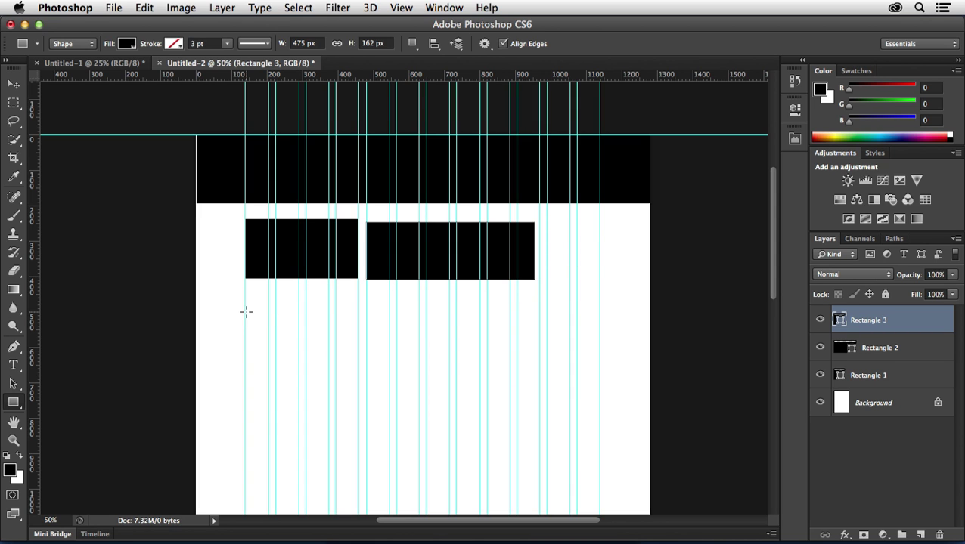
drag(246, 312, 595, 372)
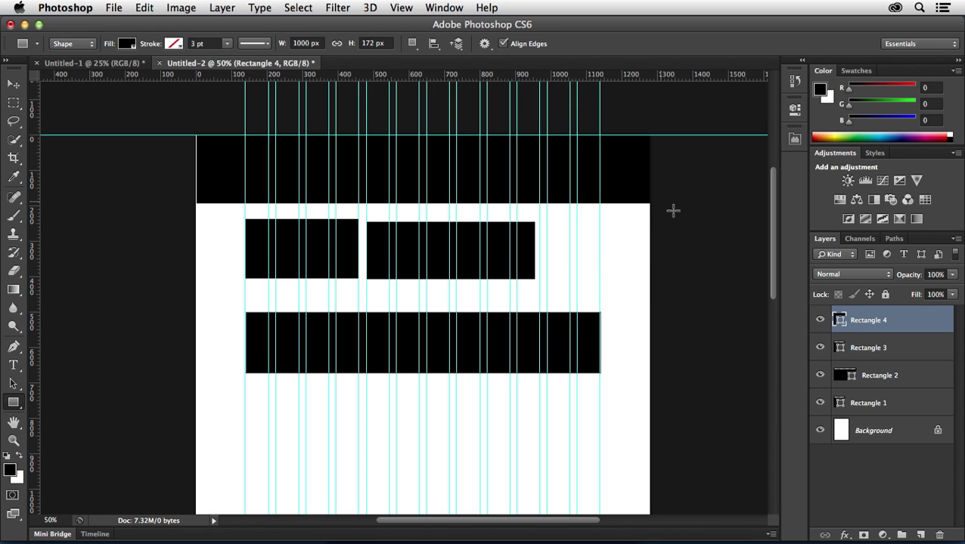
- Save the current grid as a new GuideGuide set named 1000px65w20g12col
click(793, 139)
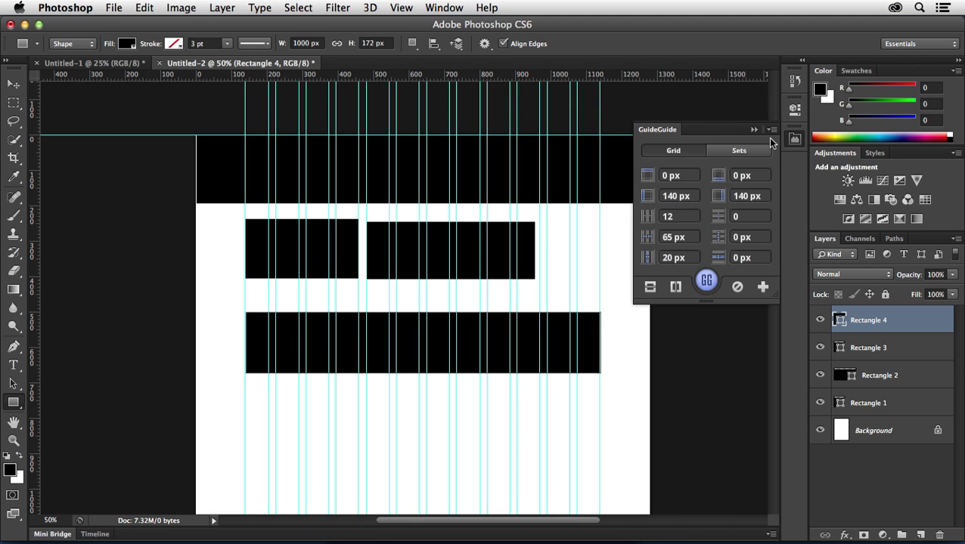
click(764, 291)
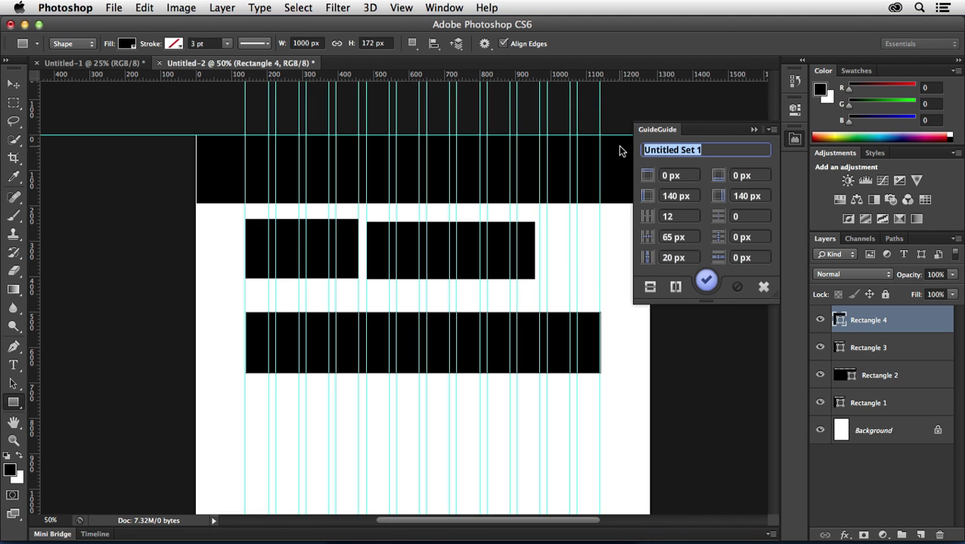
text(1000)
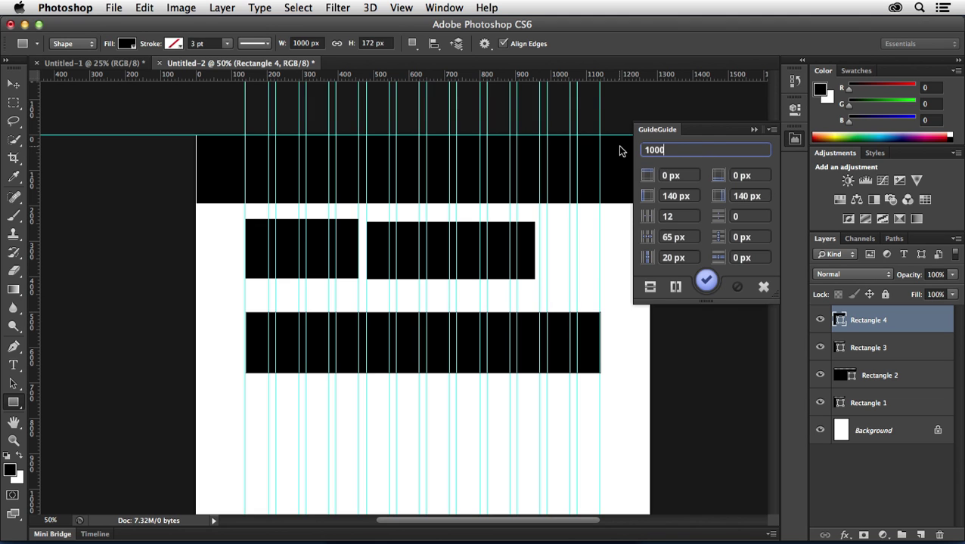
text(px65w20g)
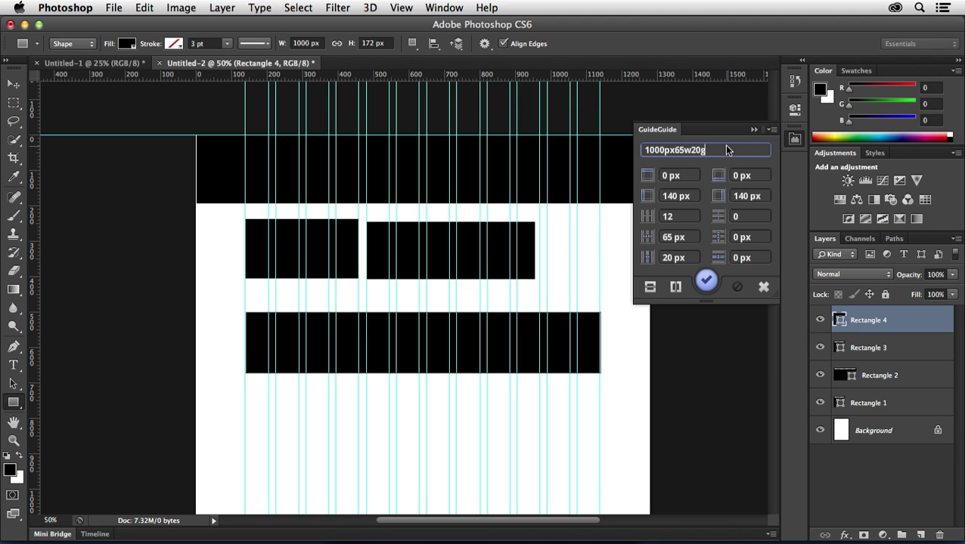
text(12col)
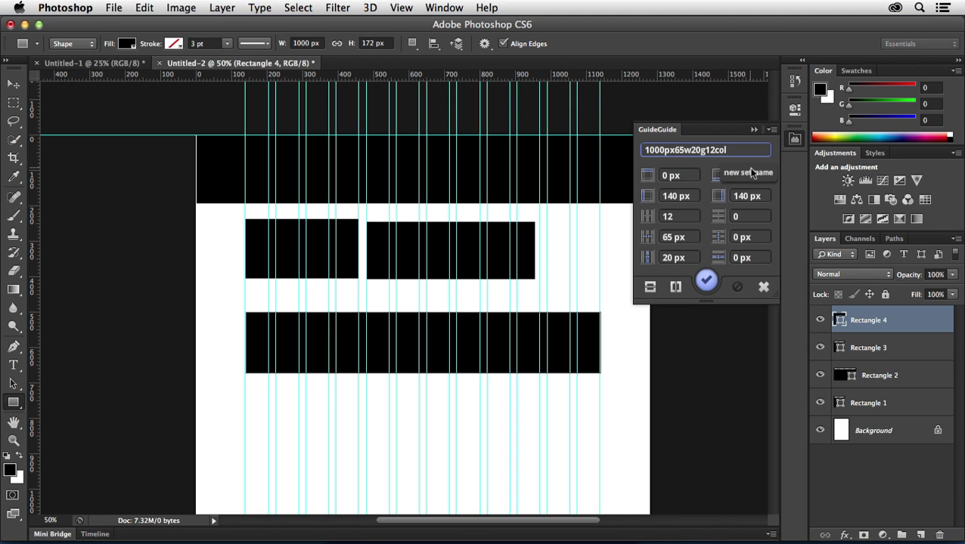
key(Return)
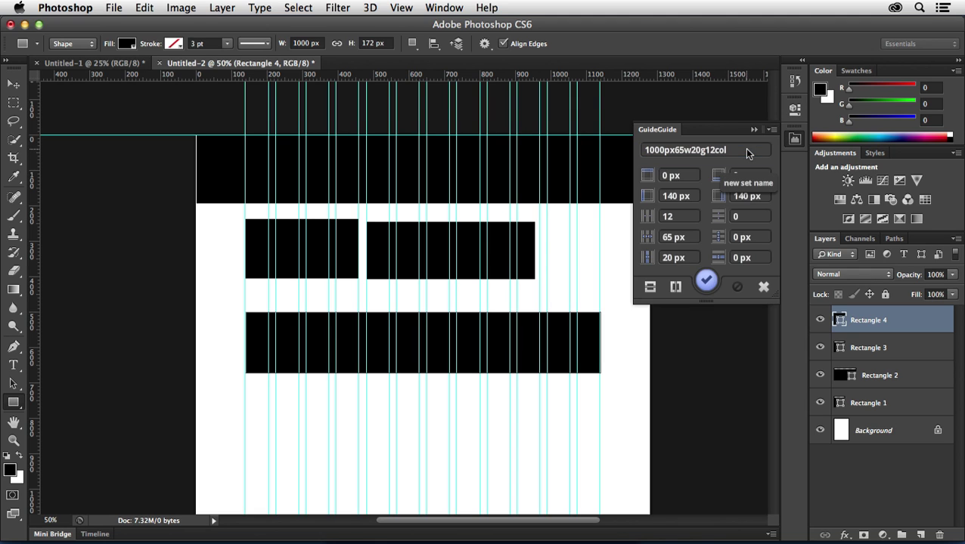
click(708, 284)
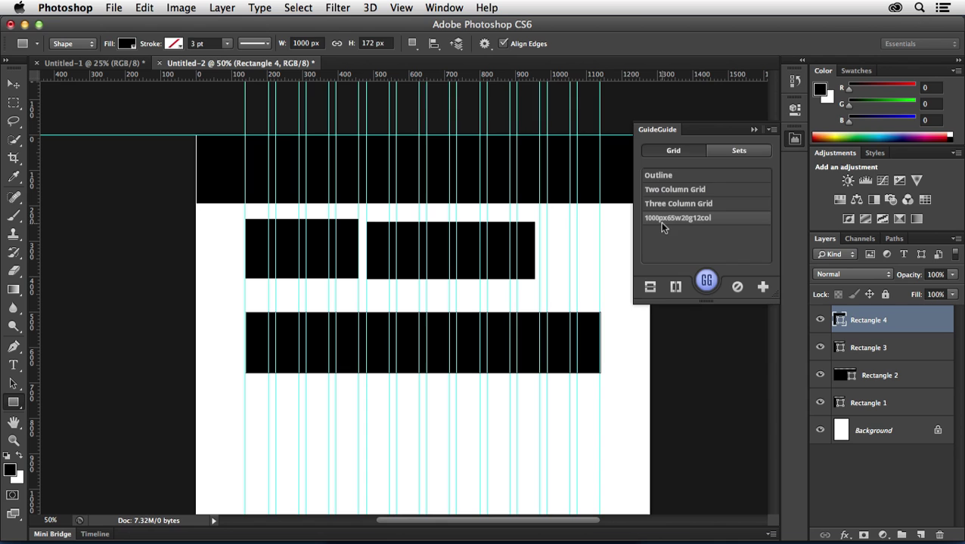
- Select the 1000px65w20g12col set in GuideGuide's saved sets list
click(693, 152)
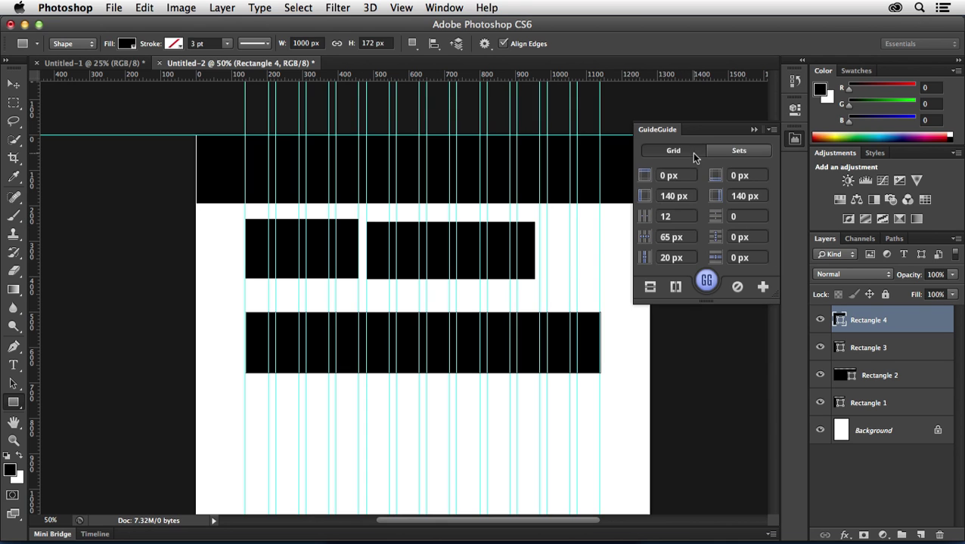
click(737, 152)
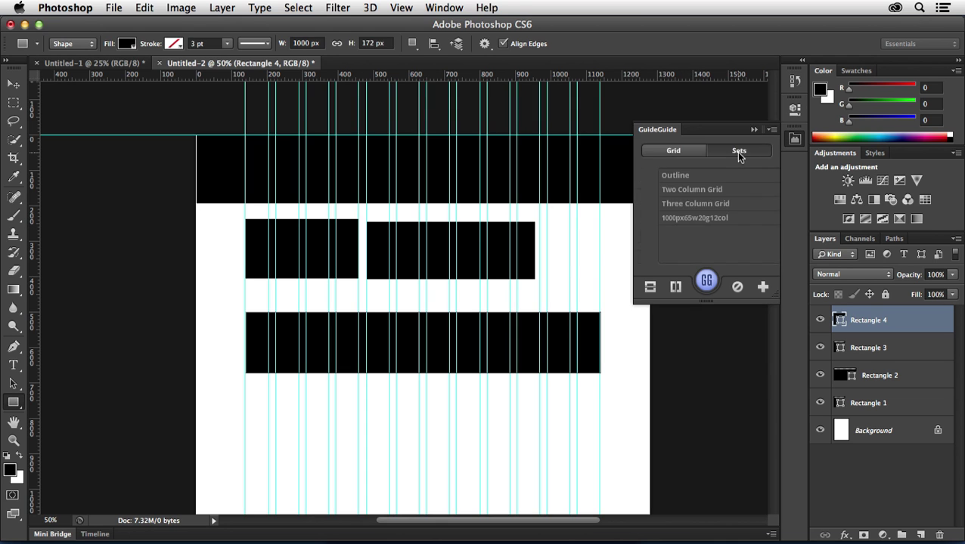
click(697, 221)
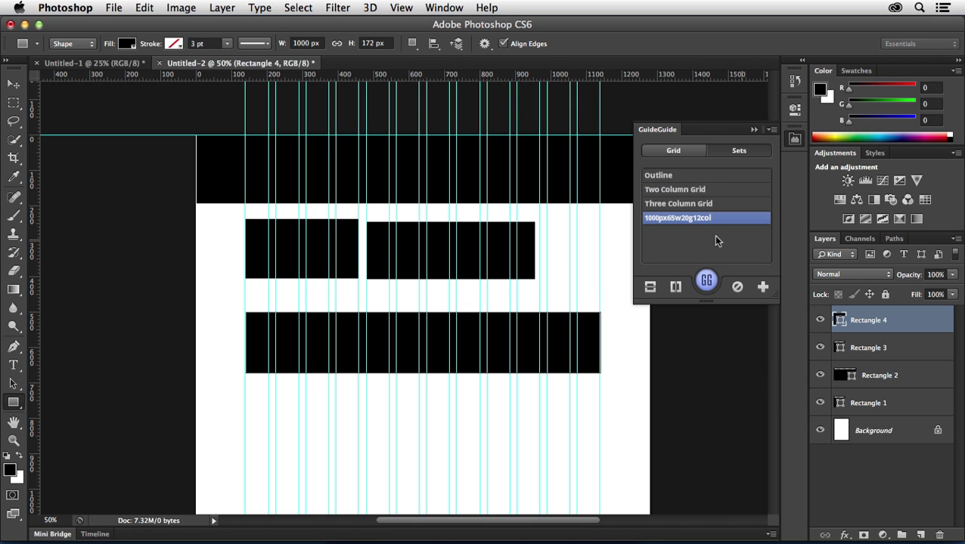
- Create another 1280 × 2000 px document and apply the 1000px65w20g12col guide set to it
key(super+n)
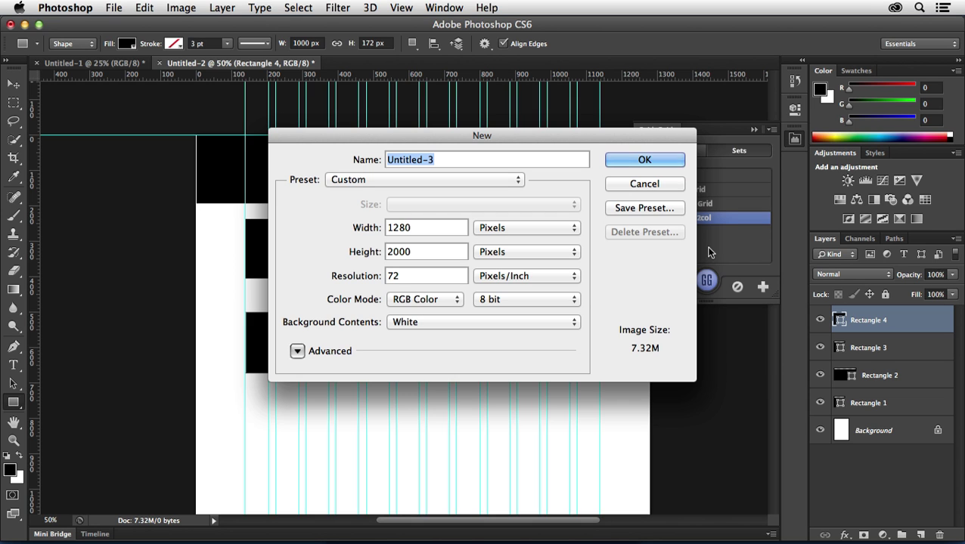
click(643, 160)
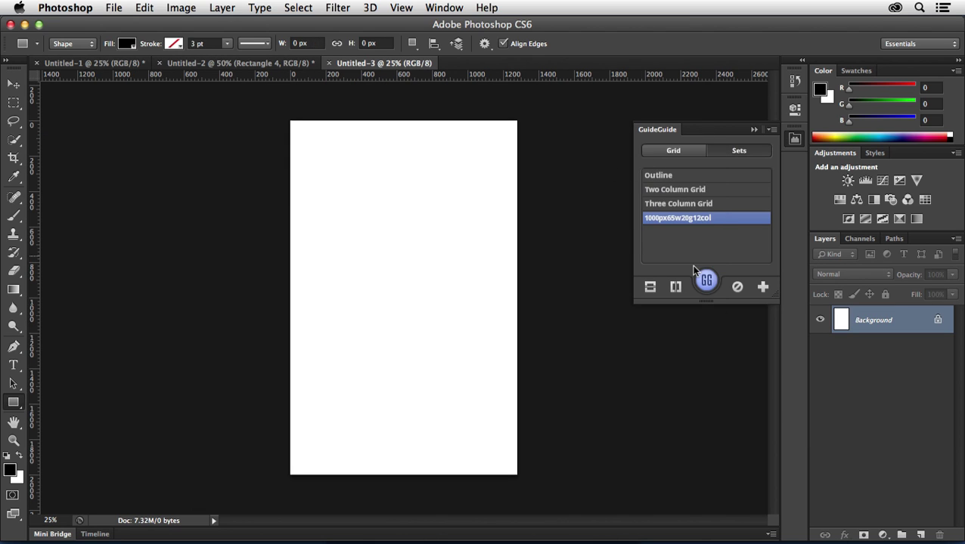
click(708, 282)
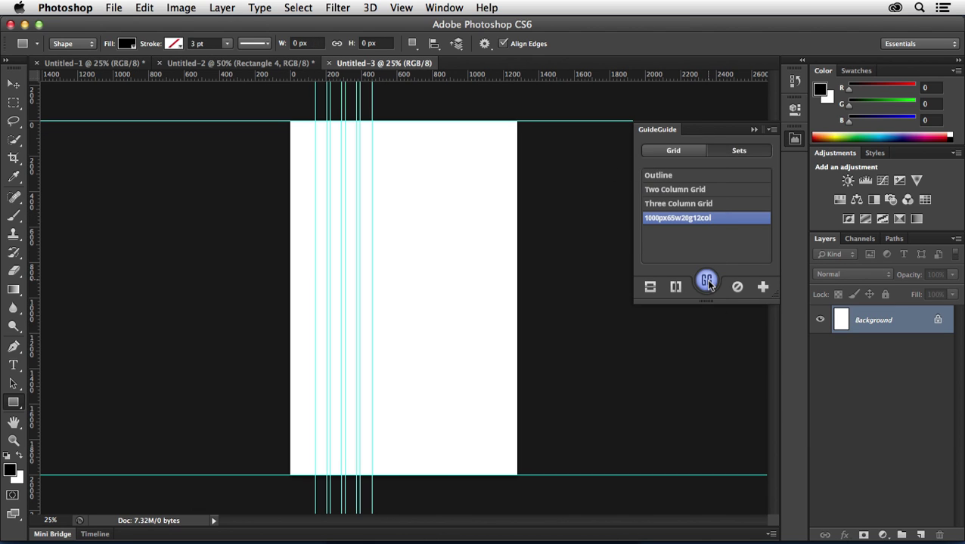